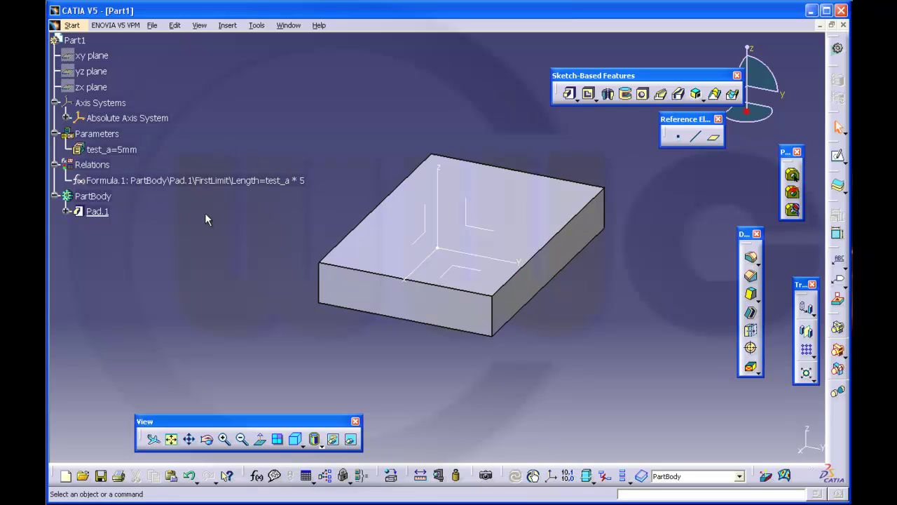
Step: Show the Options dialog at Infrastructure > Part Infrastructure on its Display tab
{"action": "left_click", "coordinate": [256, 26]}
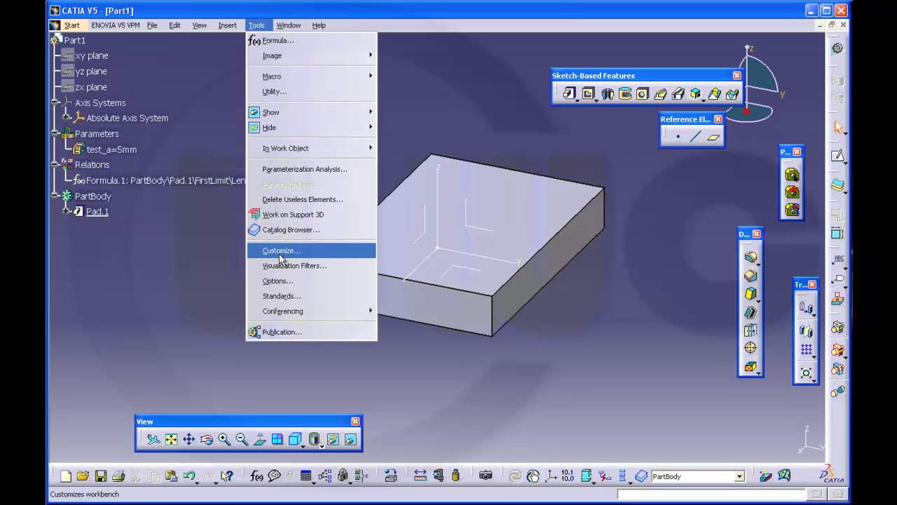
{"action": "left_click", "coordinate": [280, 280]}
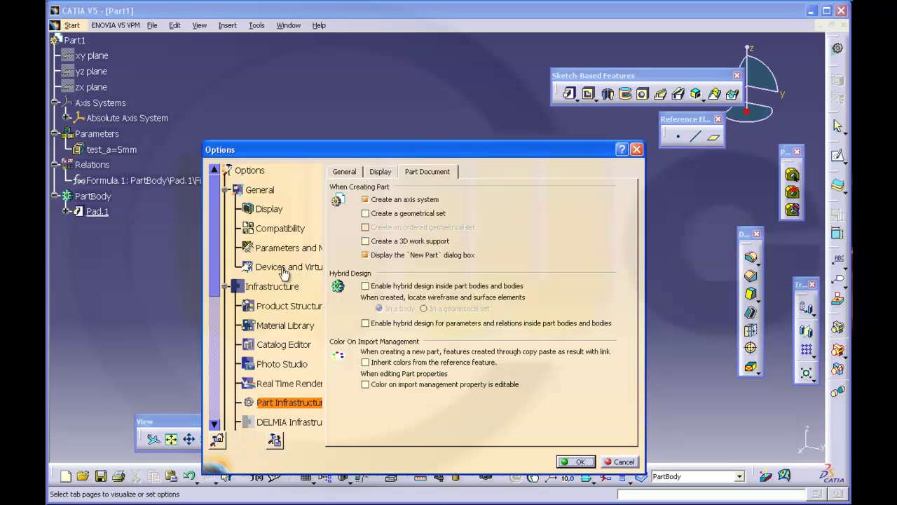
{"action": "left_click", "coordinate": [265, 287]}
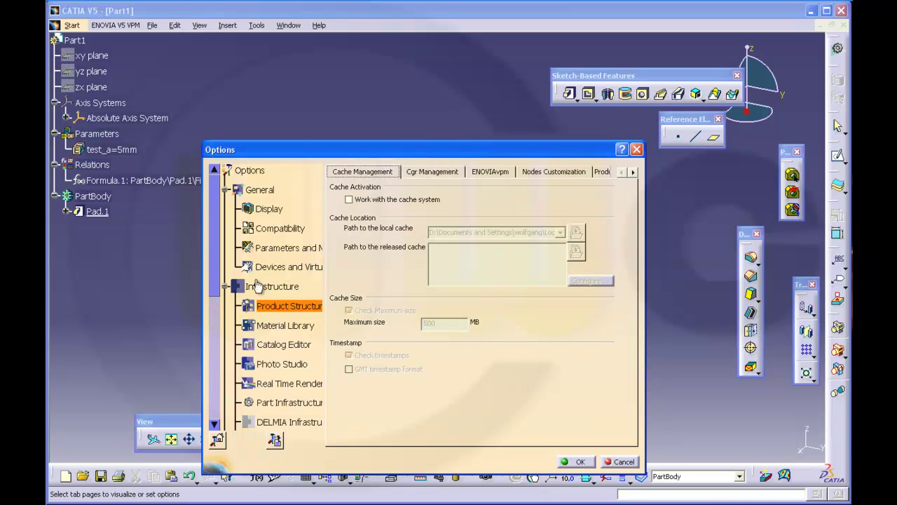
{"action": "left_click", "coordinate": [279, 404]}
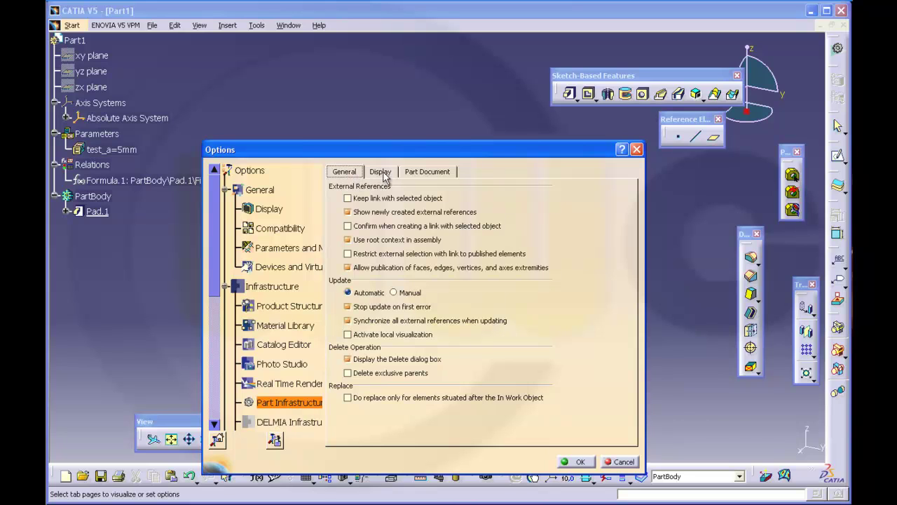
{"action": "left_click", "coordinate": [382, 173]}
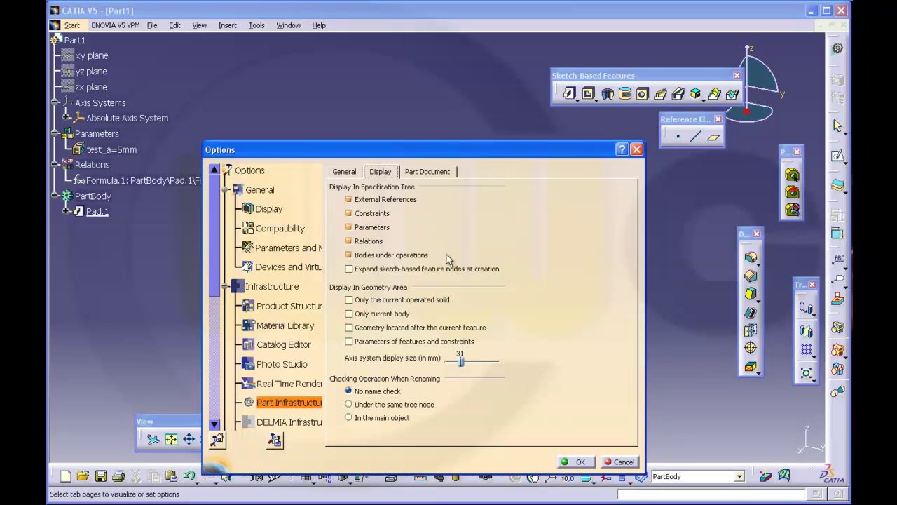
{"action": "left_click_drag", "start_coordinate": [421, 158], "coordinate": [331, 96]}
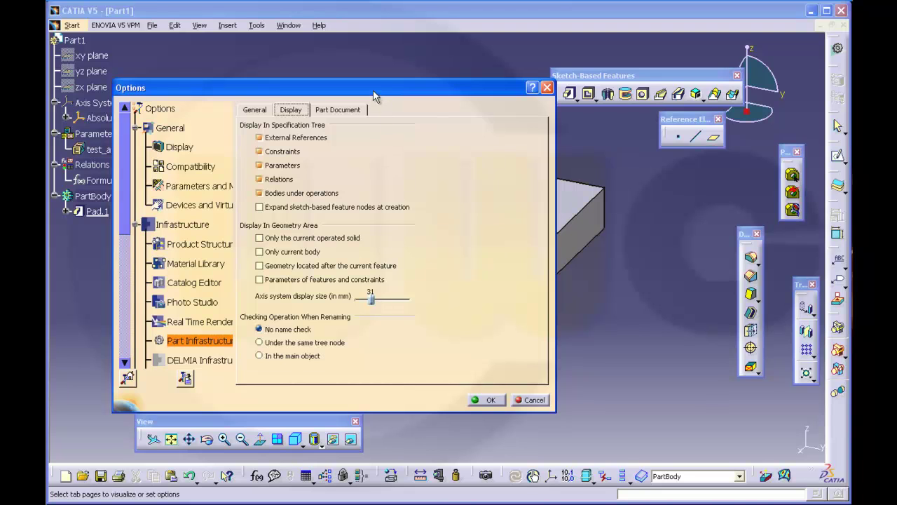
{"action": "left_click_drag", "start_coordinate": [373, 90], "coordinate": [323, 99]}
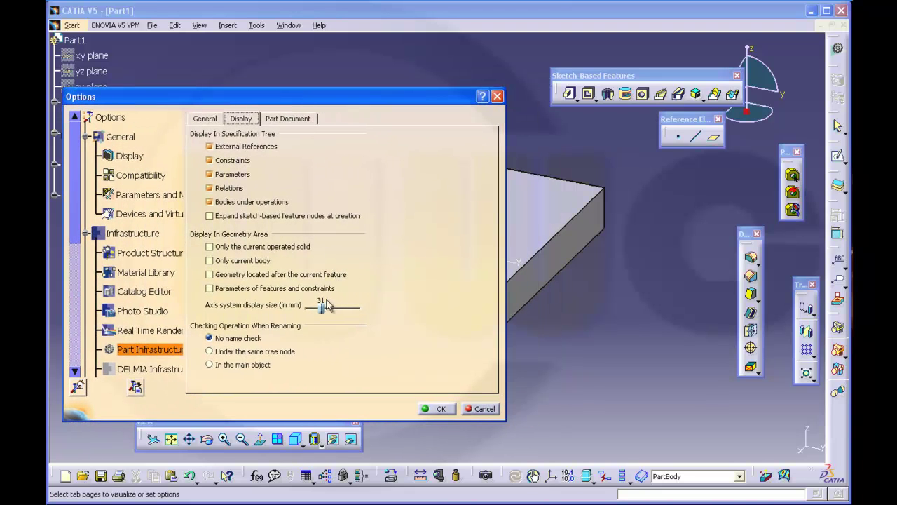
{"action": "left_click_drag", "start_coordinate": [323, 305], "coordinate": [313, 316]}
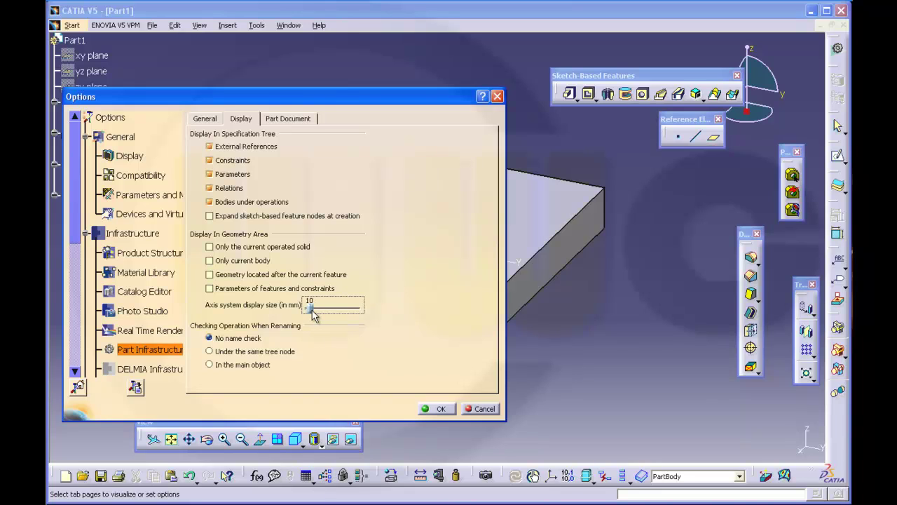
{"action": "left_click_drag", "start_coordinate": [311, 310], "coordinate": [322, 309]}
{"action": "left_click_drag", "start_coordinate": [358, 102], "coordinate": [493, 349]}
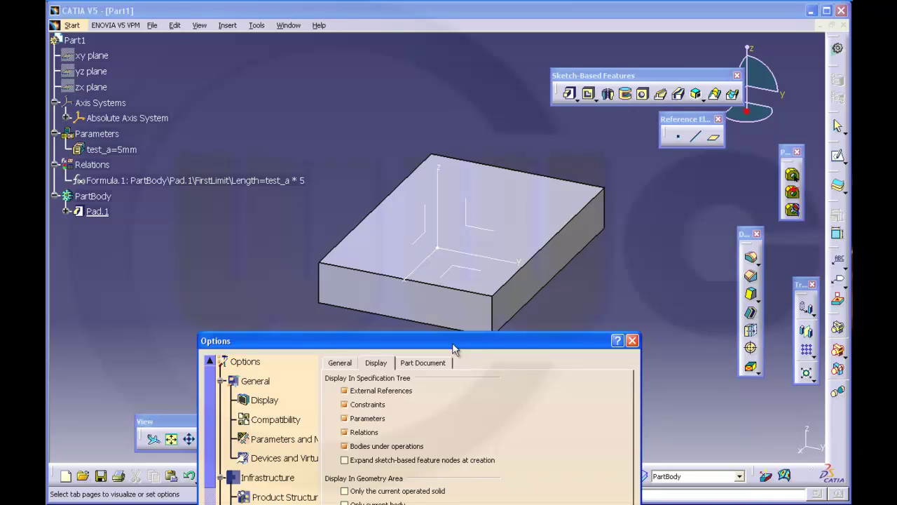
{"action": "left_click_drag", "start_coordinate": [452, 348], "coordinate": [458, 148]}
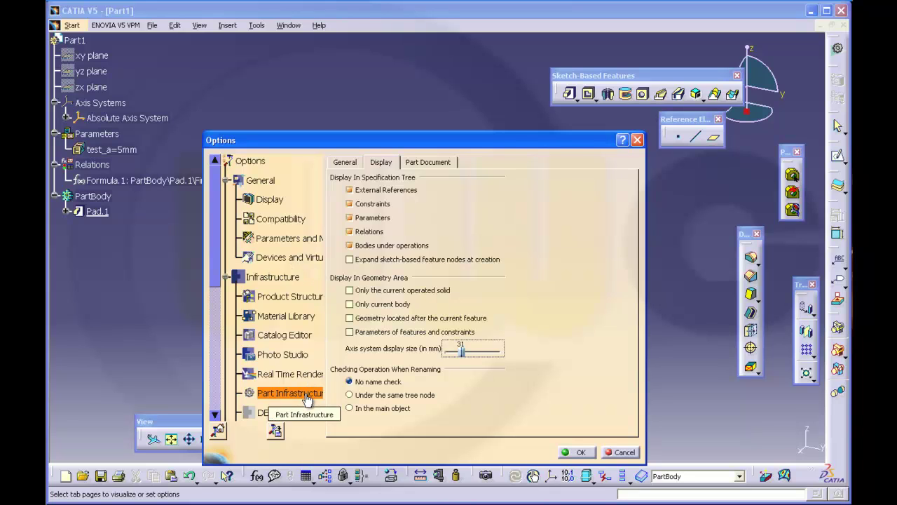
Step: Review the General tab's External References and Update settings, then accept the options
{"action": "left_click", "coordinate": [345, 162]}
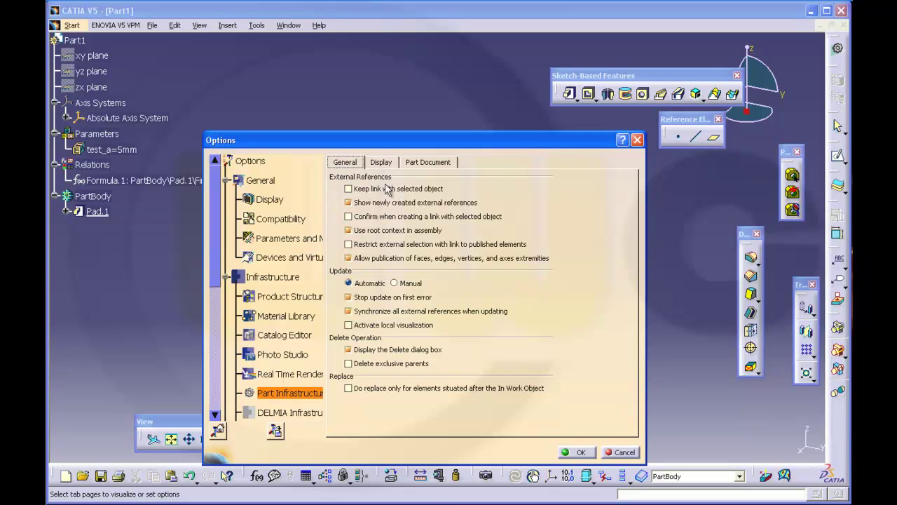
{"action": "mouse_move", "coordinate": [502, 255]}
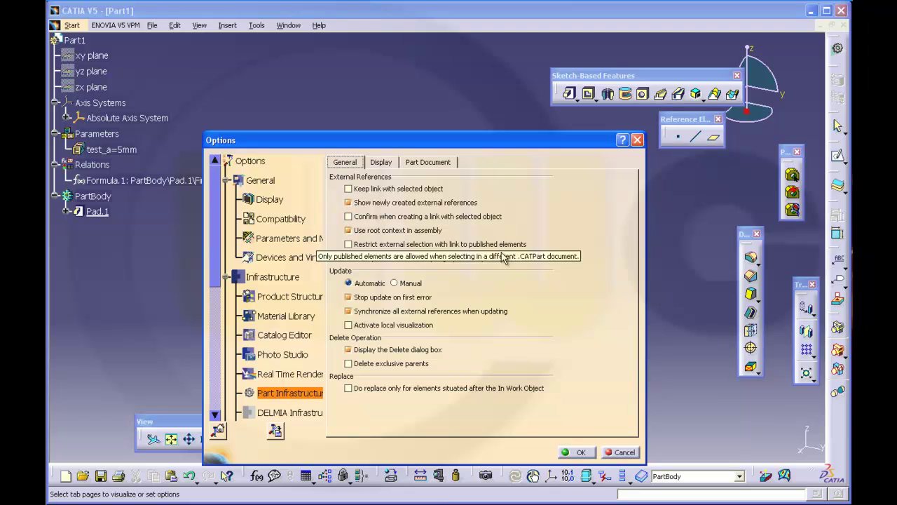
{"action": "left_click", "coordinate": [584, 452]}
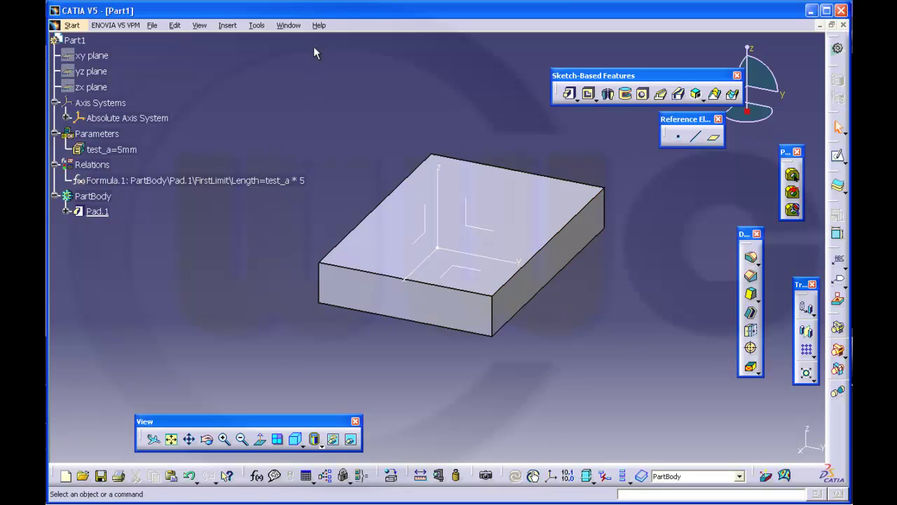
{"action": "left_click", "coordinate": [288, 27]}
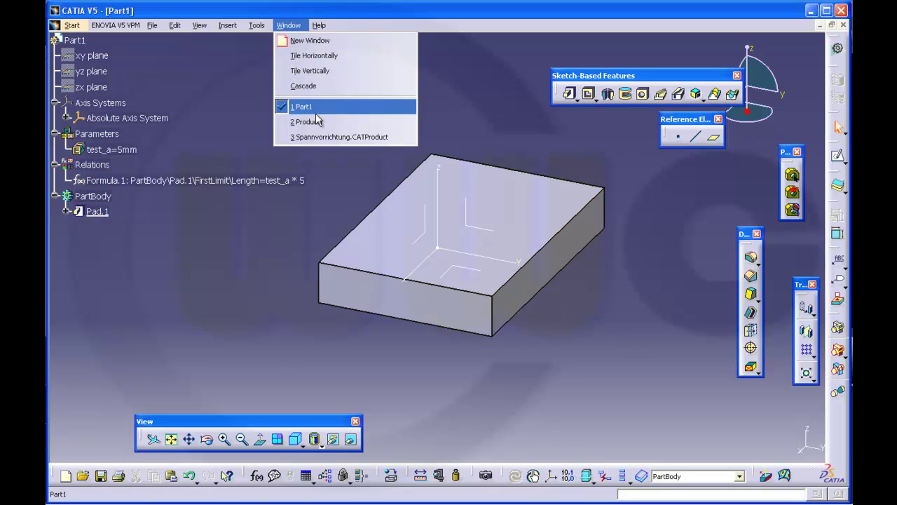
{"action": "left_click", "coordinate": [319, 137]}
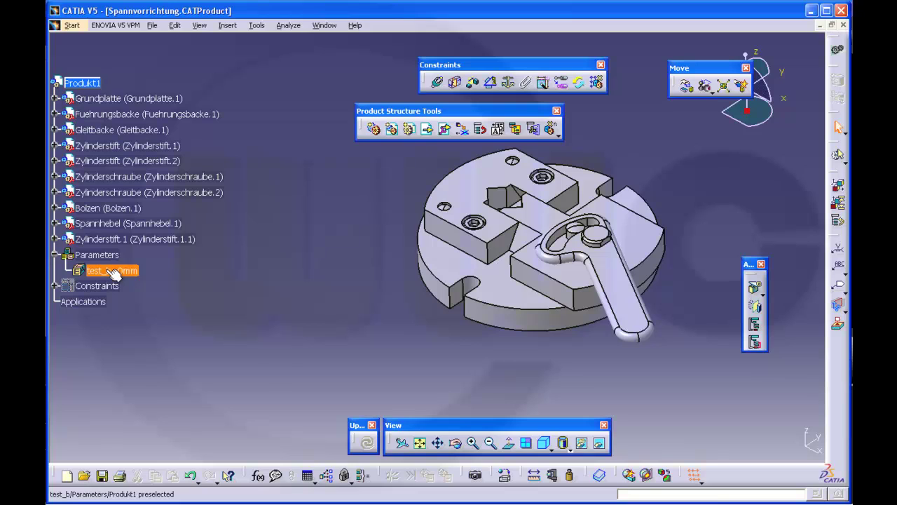
{"action": "left_click", "coordinate": [324, 25]}
{"action": "left_click", "coordinate": [324, 104]}
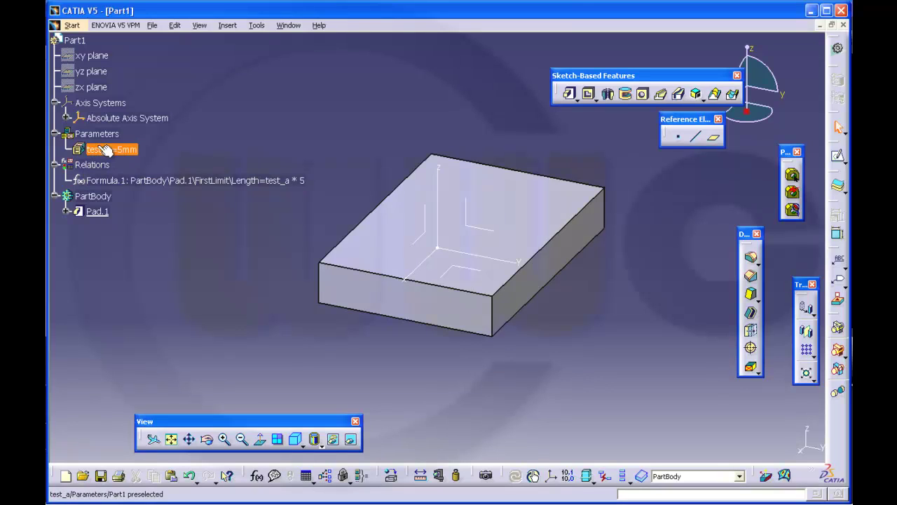
Step: Reopen Options, check General > Parameters and Measure > Knowledge, then go to Product Structure
{"action": "left_click", "coordinate": [260, 26]}
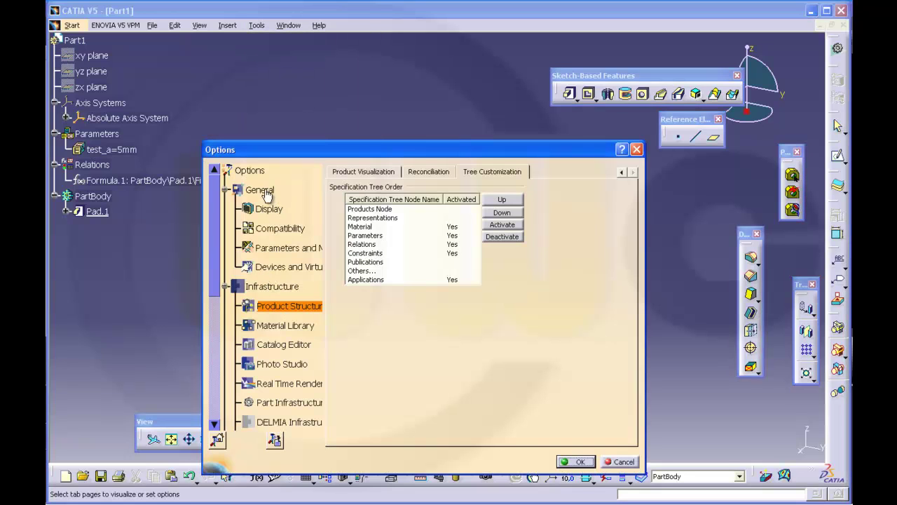
{"action": "left_click", "coordinate": [266, 190]}
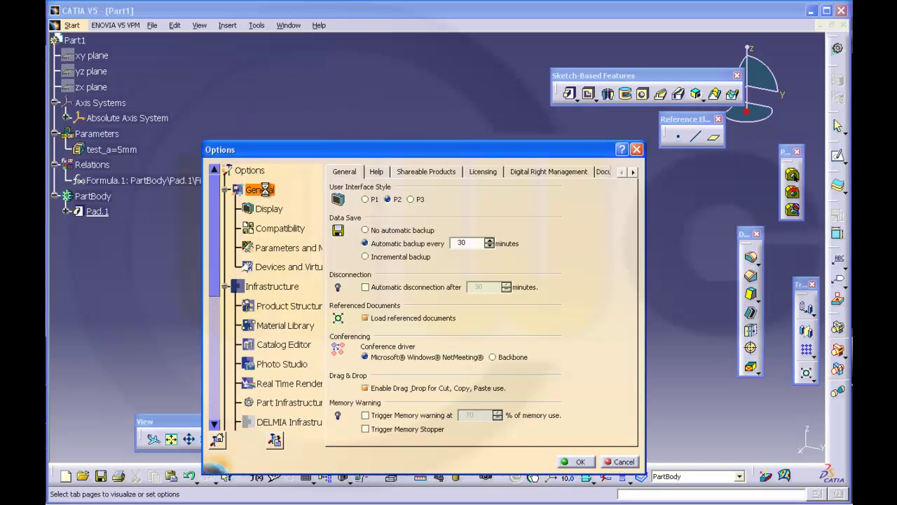
{"action": "left_click", "coordinate": [287, 254]}
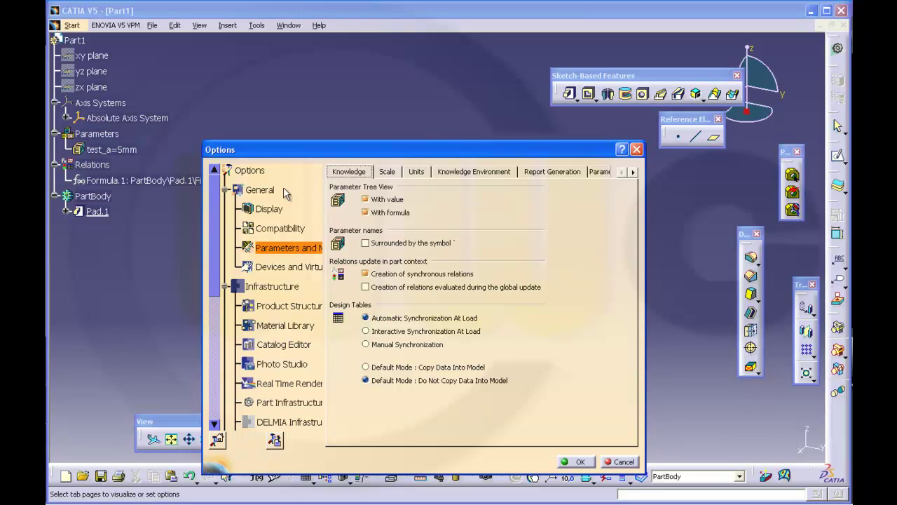
{"action": "left_click", "coordinate": [288, 305]}
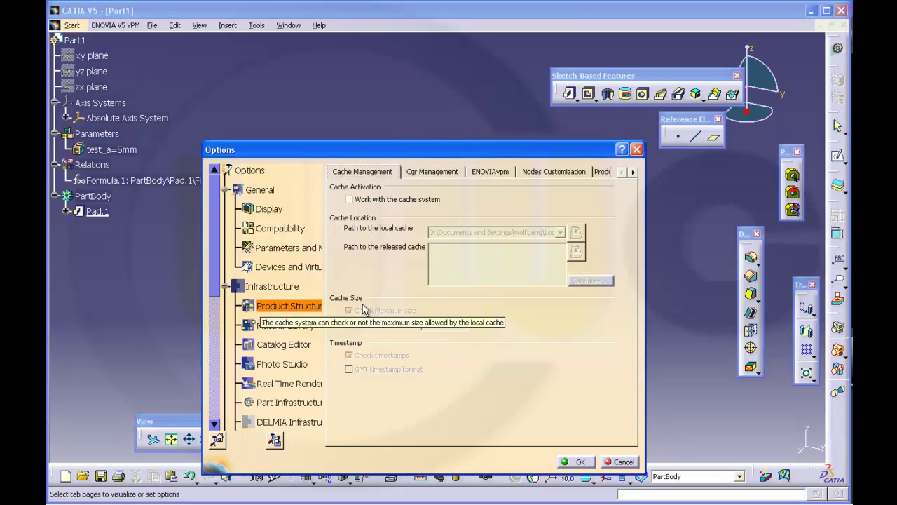
Step: Bring up the Product Structure Tree Customization page
{"action": "left_click", "coordinate": [633, 172]}
{"action": "left_click", "coordinate": [633, 172]}
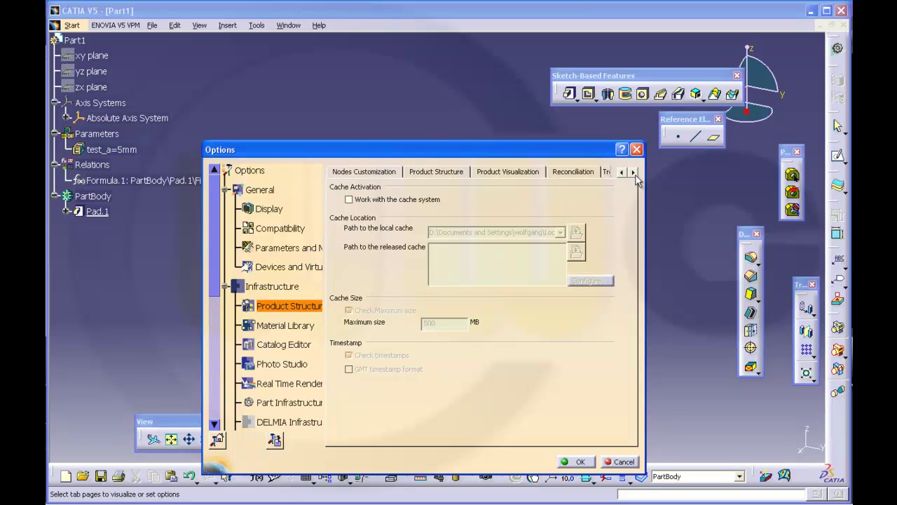
{"action": "left_click", "coordinate": [633, 172]}
{"action": "left_click", "coordinate": [562, 172]}
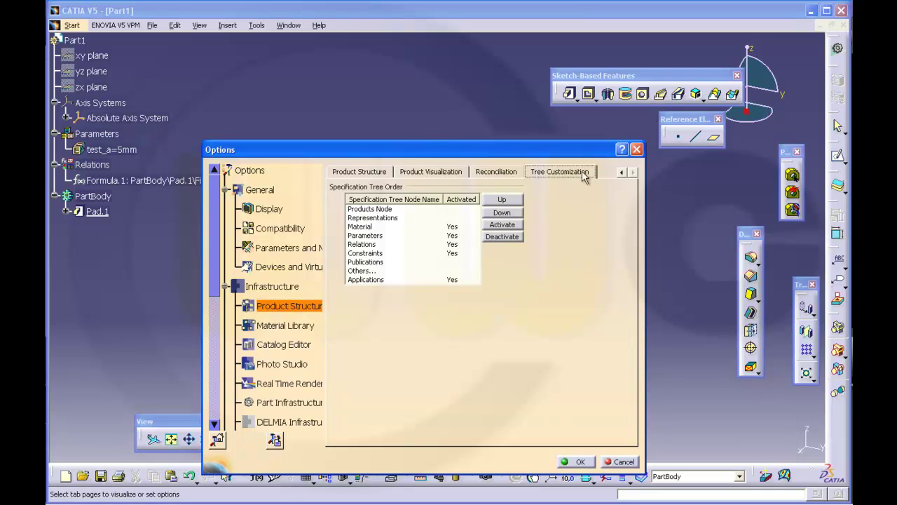
Step: Deactivate then reactivate the Parameters node, keeping it active, and accept the options
{"action": "left_click", "coordinate": [368, 235]}
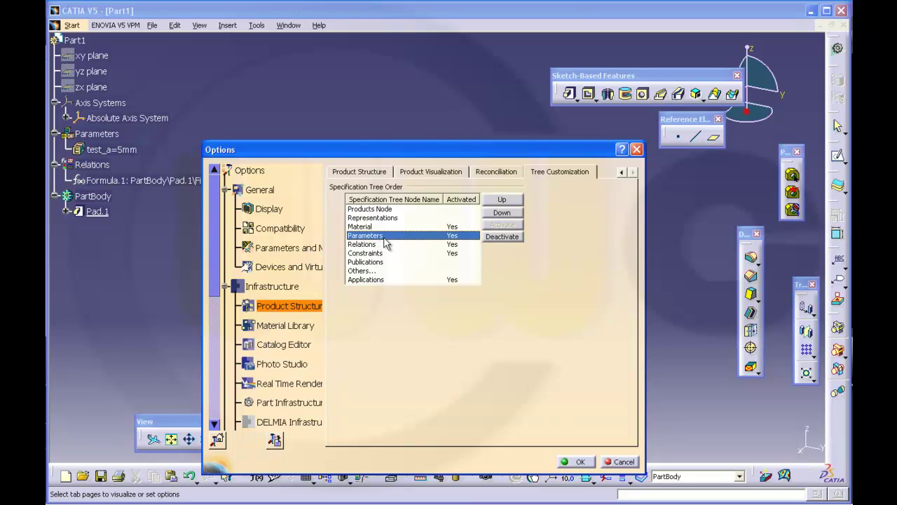
{"action": "left_click", "coordinate": [490, 237]}
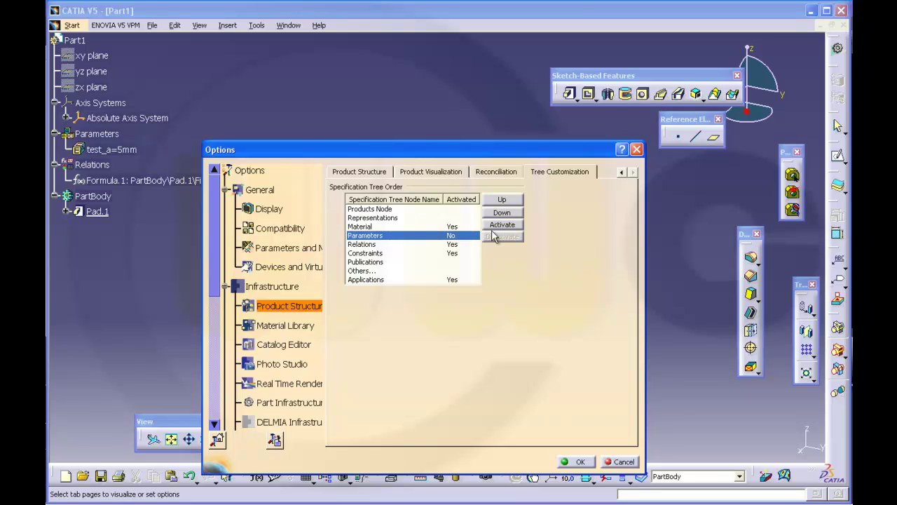
{"action": "left_click", "coordinate": [502, 225]}
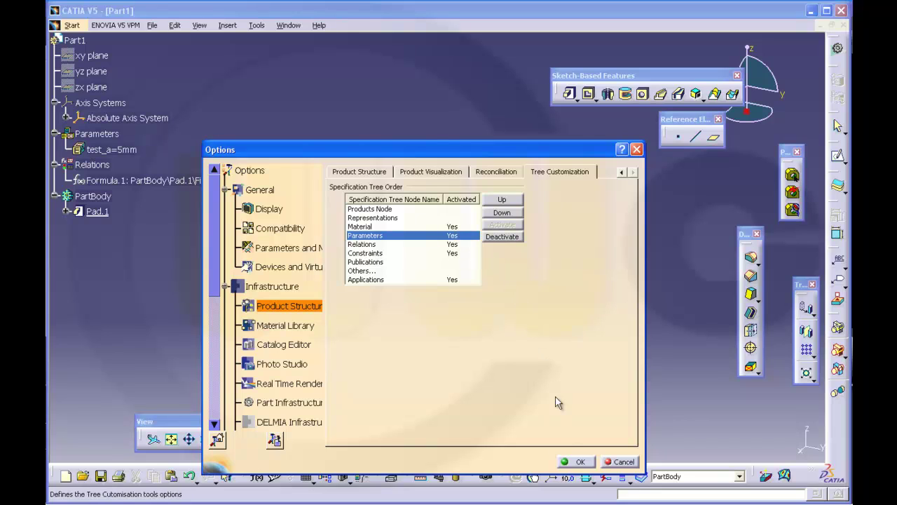
{"action": "left_click", "coordinate": [580, 461]}
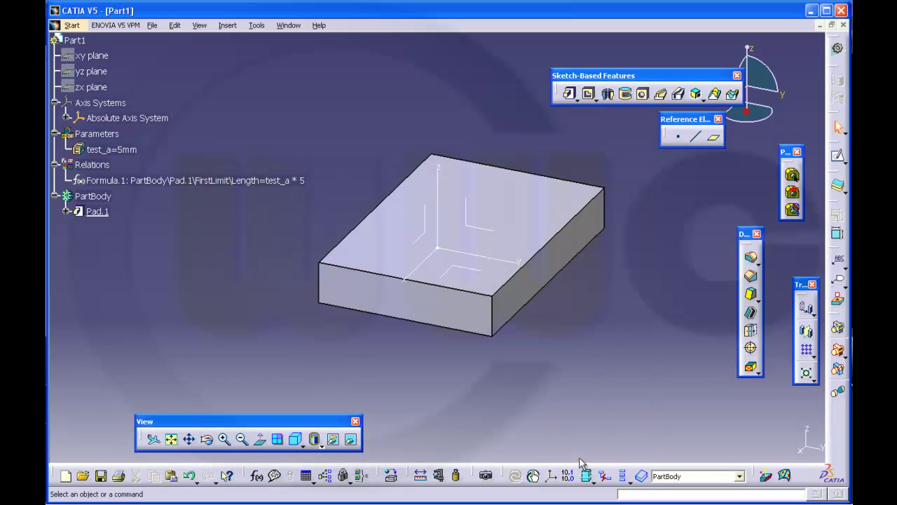